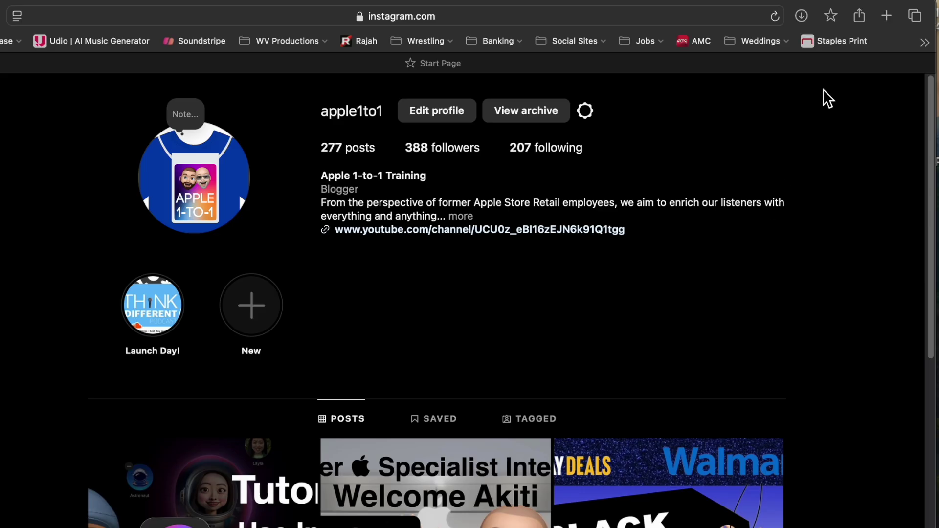
Step: Use Share > Add to Dock to save the Instagram page as a web app named Instagram
click(860, 18)
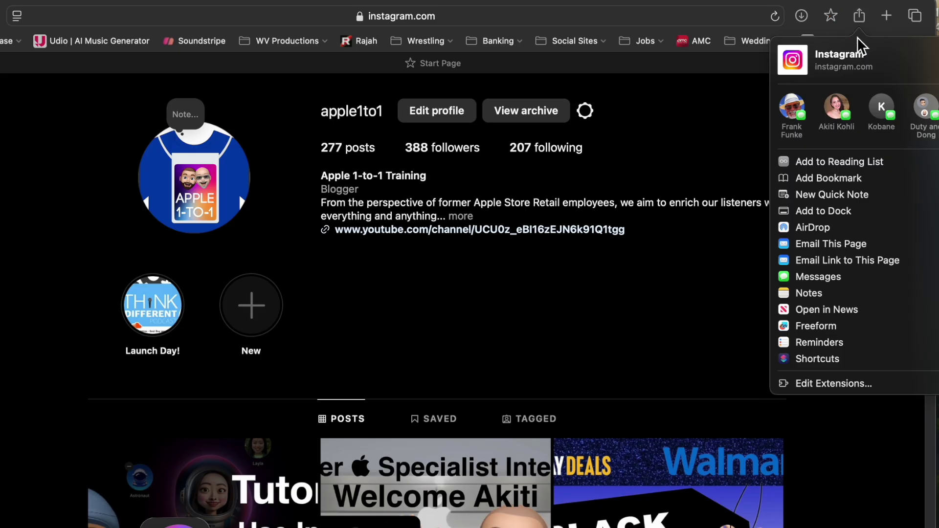
click(825, 211)
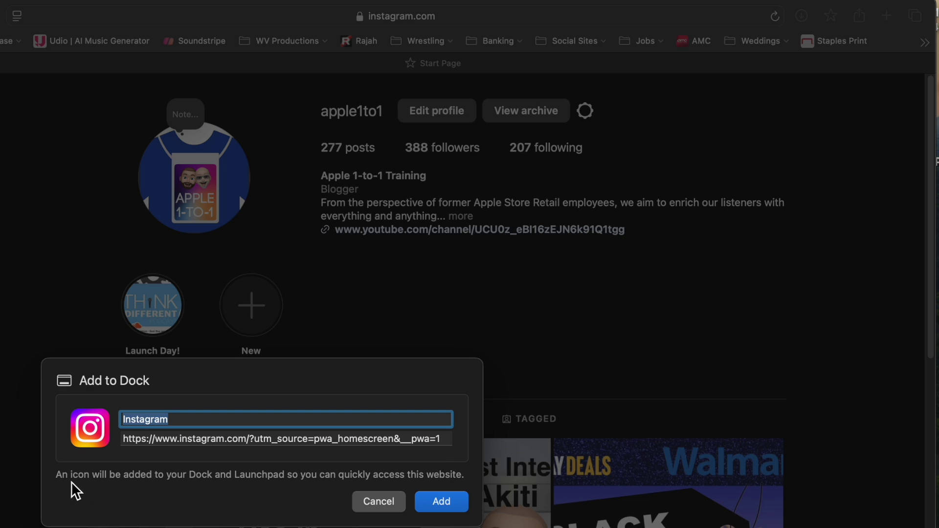
click(450, 506)
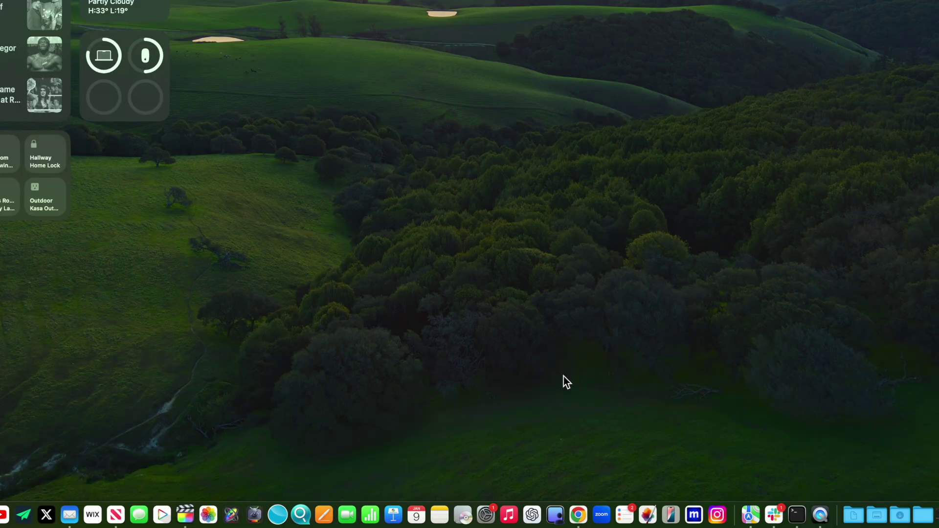
Step: Launch the Instagram web app from the Dock and scroll its home feed down and back up
click(717, 514)
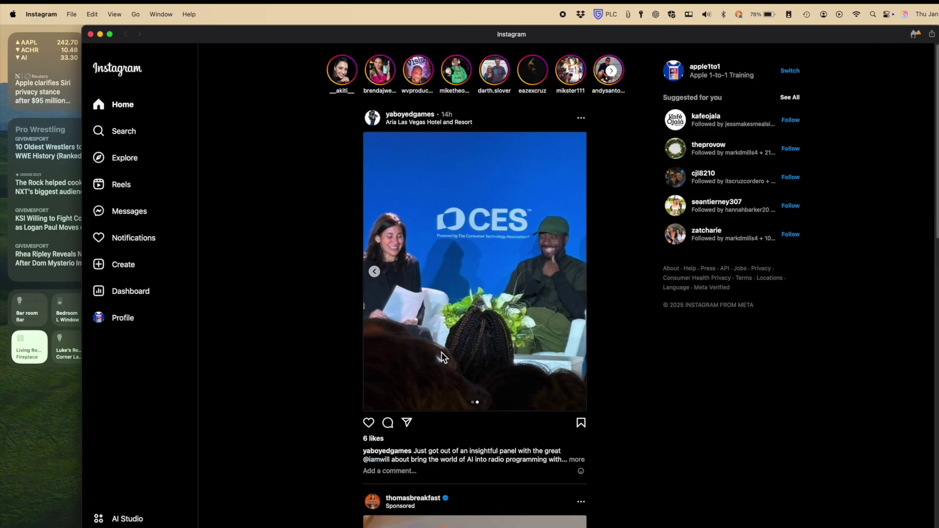
scroll(301, 257, down, 10)
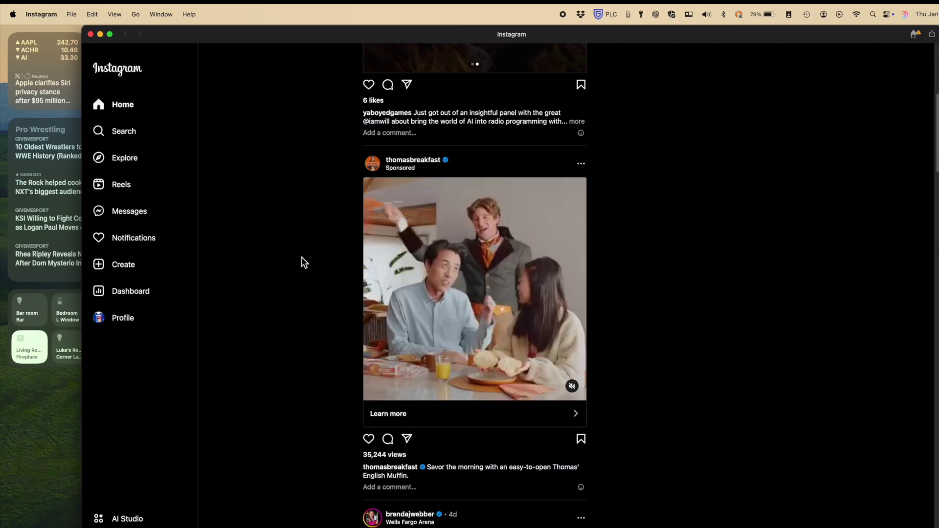
scroll(301, 257, up, 10)
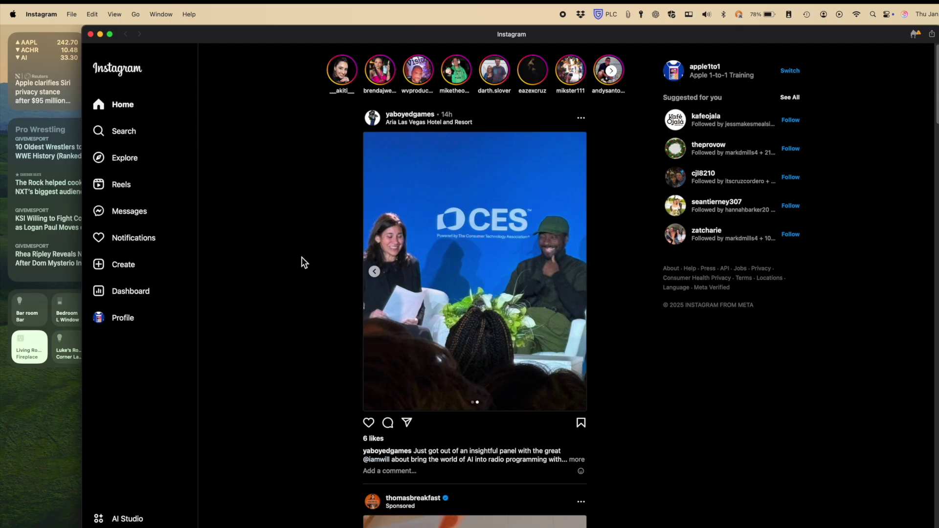
Step: Show the account's profile page and look through the View menu
click(124, 318)
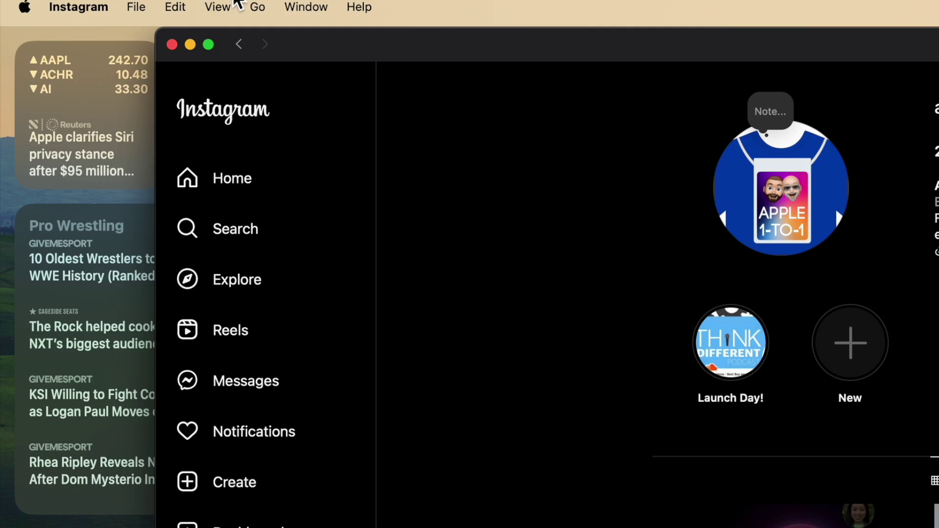
click(115, 14)
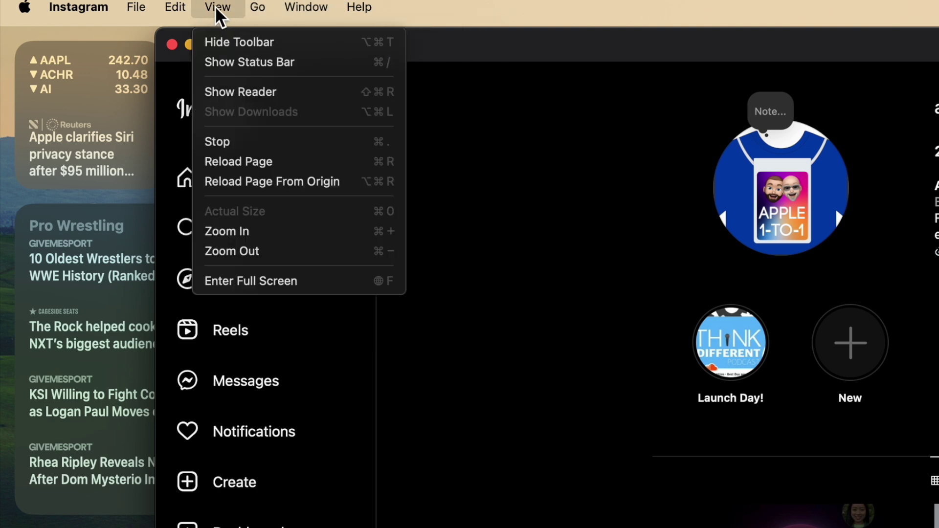
Step: Browse the menu bar menus, then open Instagram > Settings
mouse_move(300, 6)
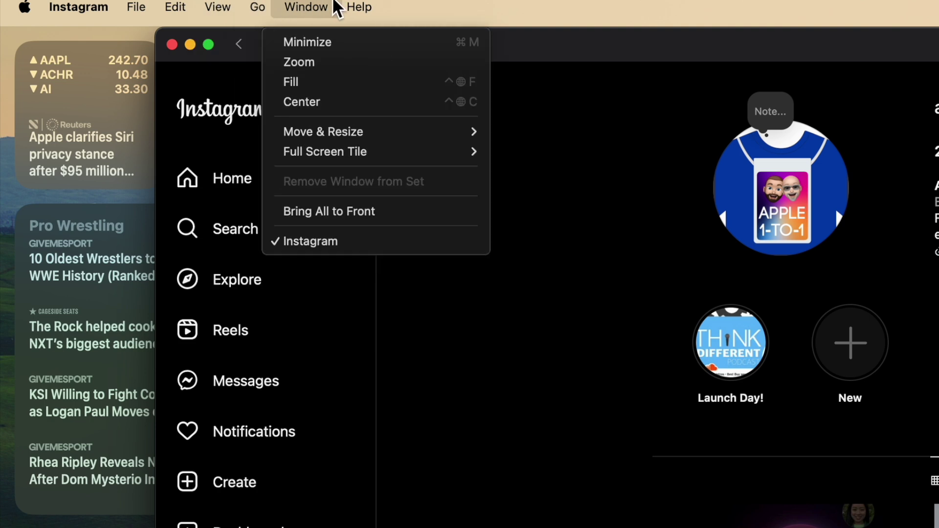
mouse_move(232, 6)
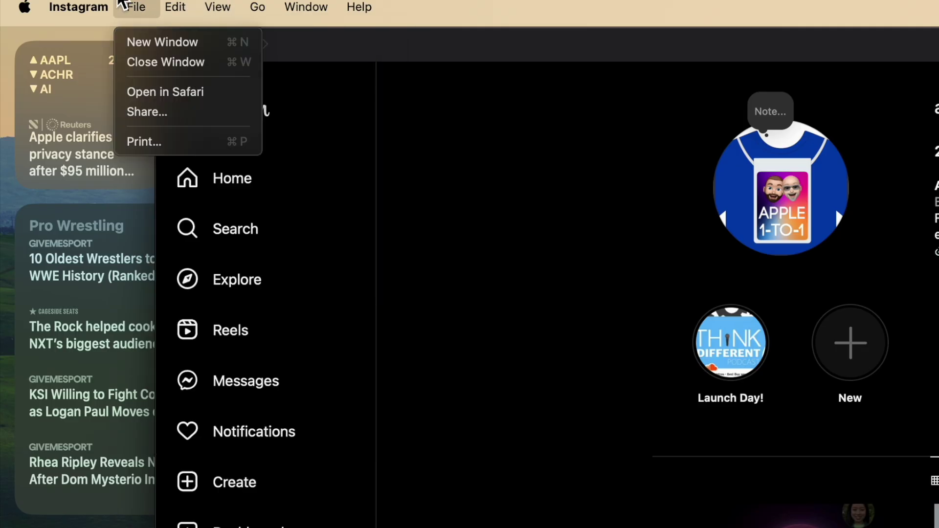
mouse_move(175, 6)
mouse_move(78, 7)
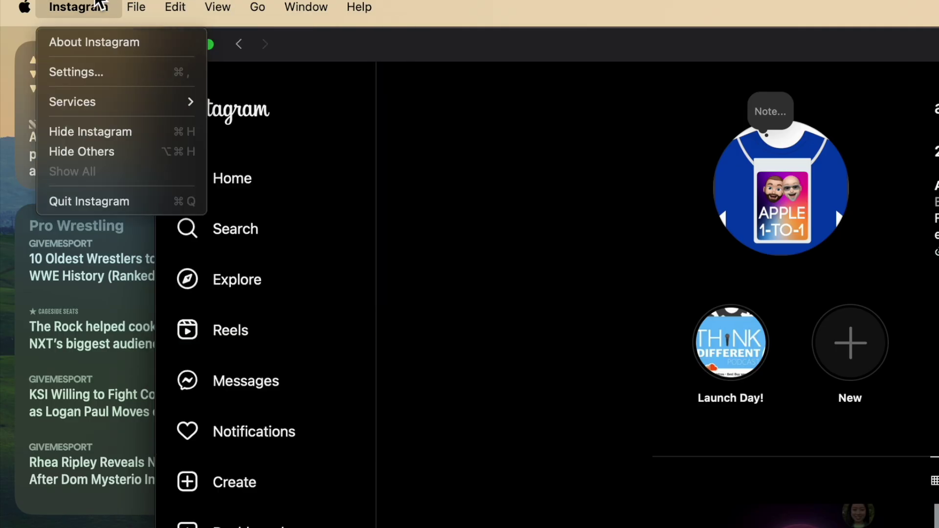
click(75, 71)
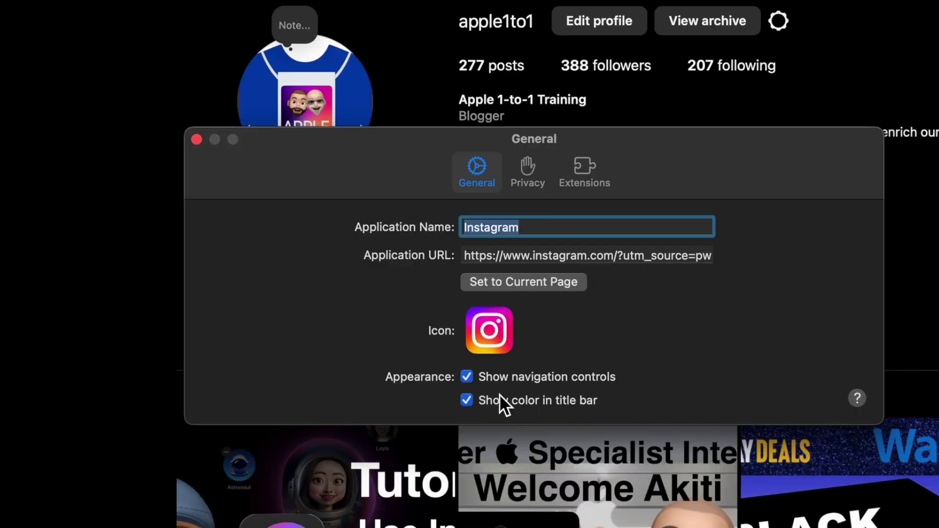
Step: In General settings, try changing the icon and title bar colour, but keep both originals
click(503, 331)
click(689, 495)
click(503, 337)
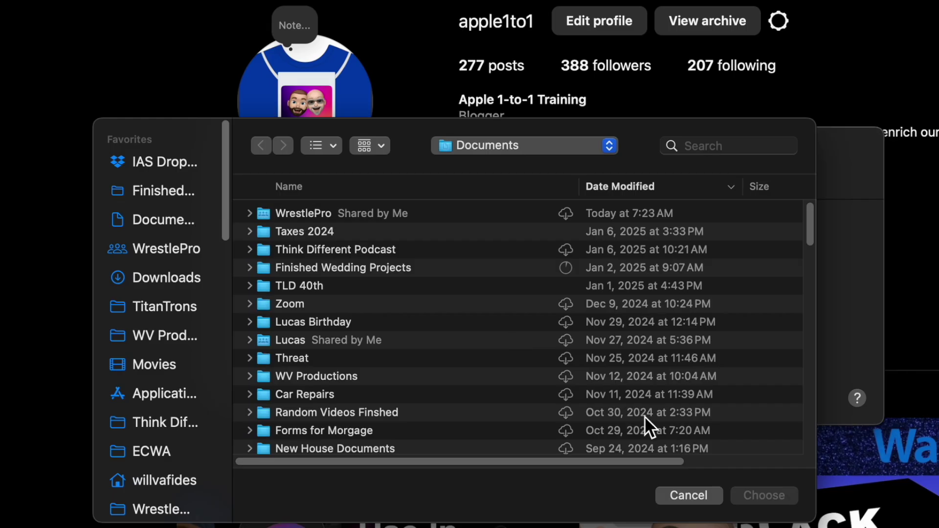
click(687, 495)
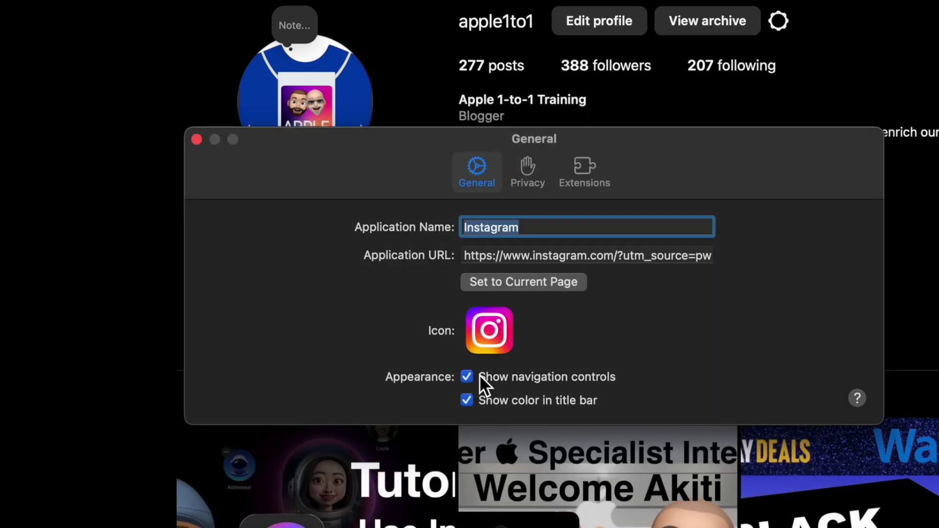
click(467, 401)
click(467, 401)
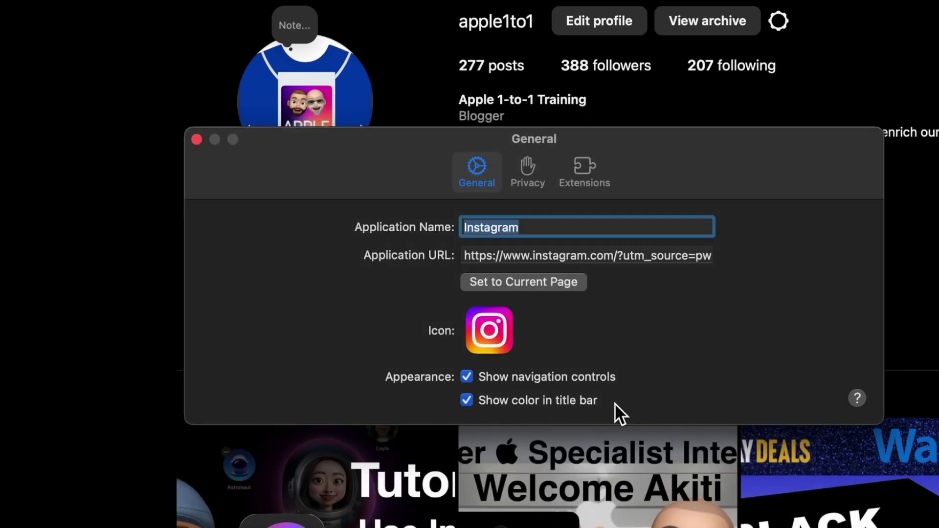
Step: Review the Privacy and Extensions pages and The Camelizer, then close settings and the Instagram window
click(515, 163)
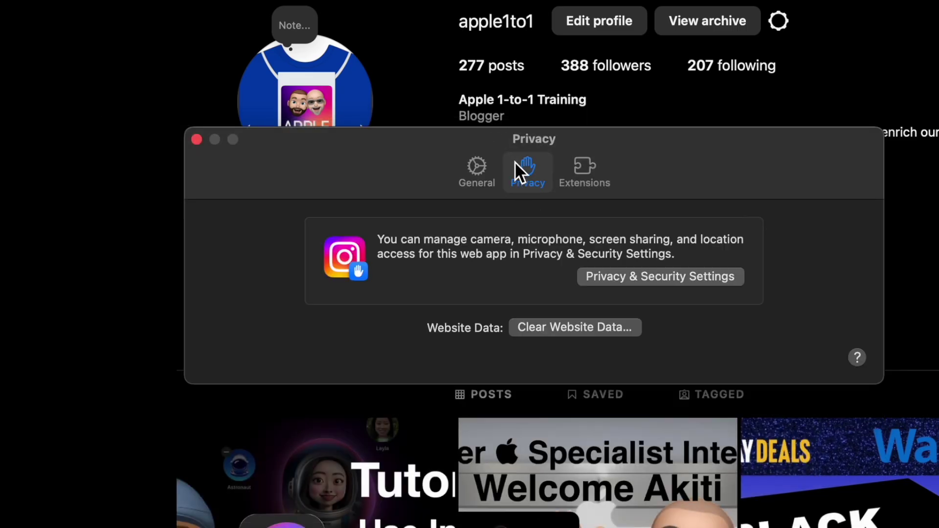
click(577, 173)
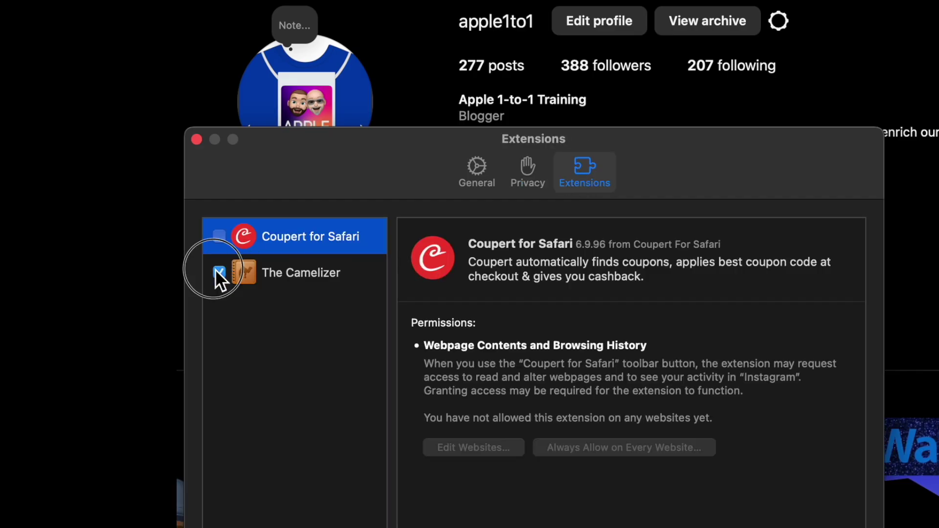
click(262, 281)
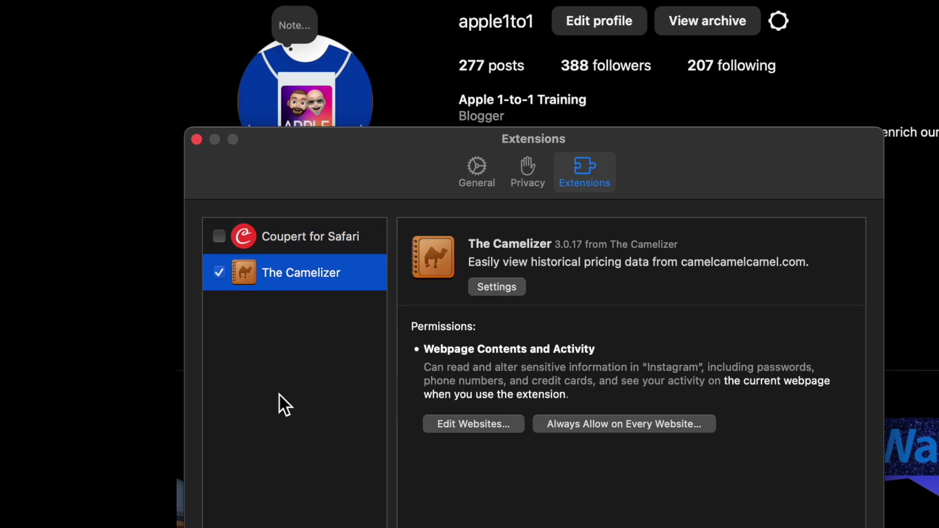
click(197, 140)
key(super+w)
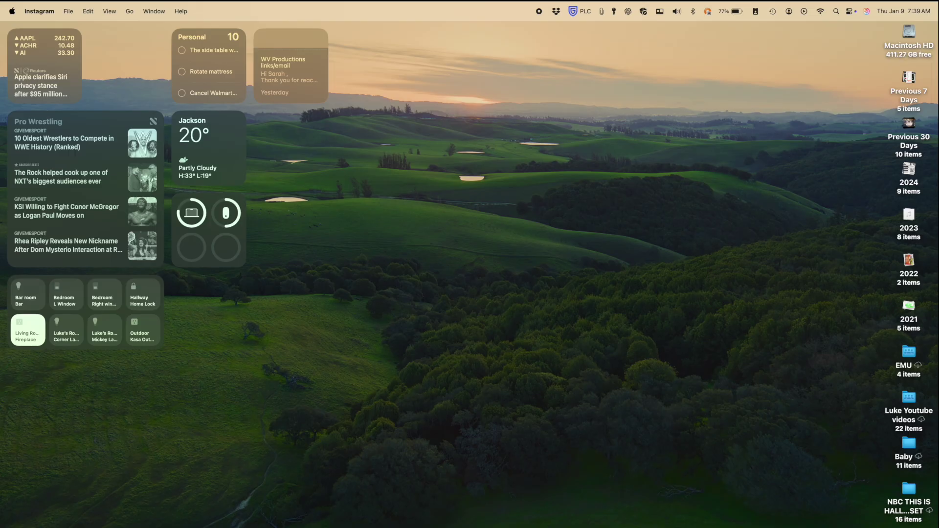
Step: Hide the X and Max windows, then open Wix Inbox from the Dock and quit it
key(super+Tab)
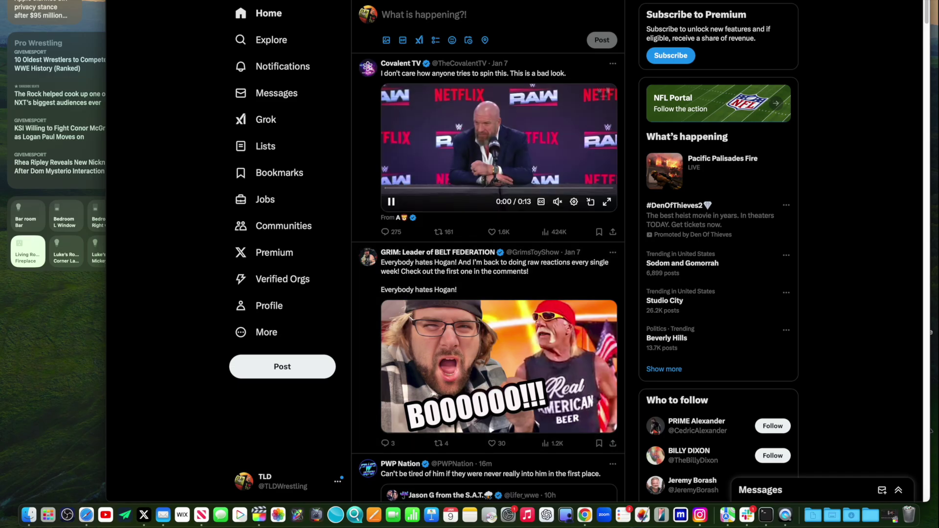
key(super+h)
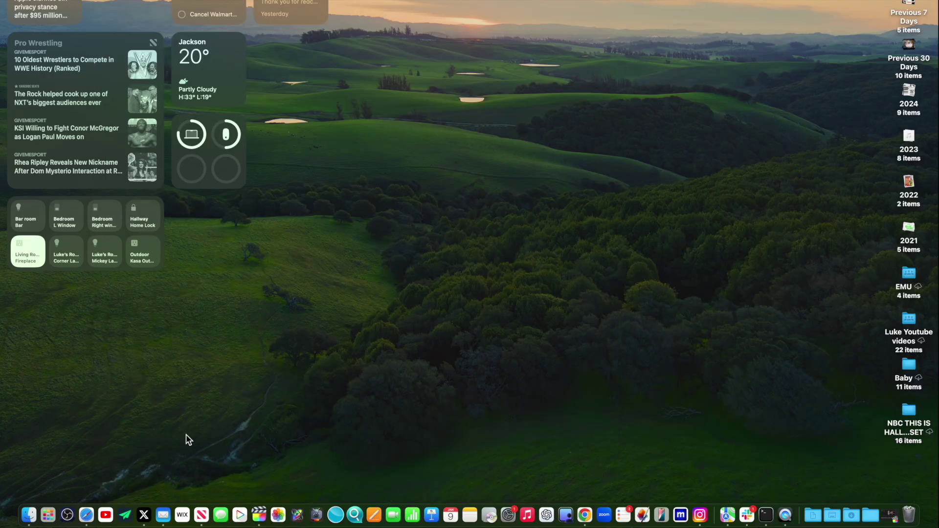
click(683, 519)
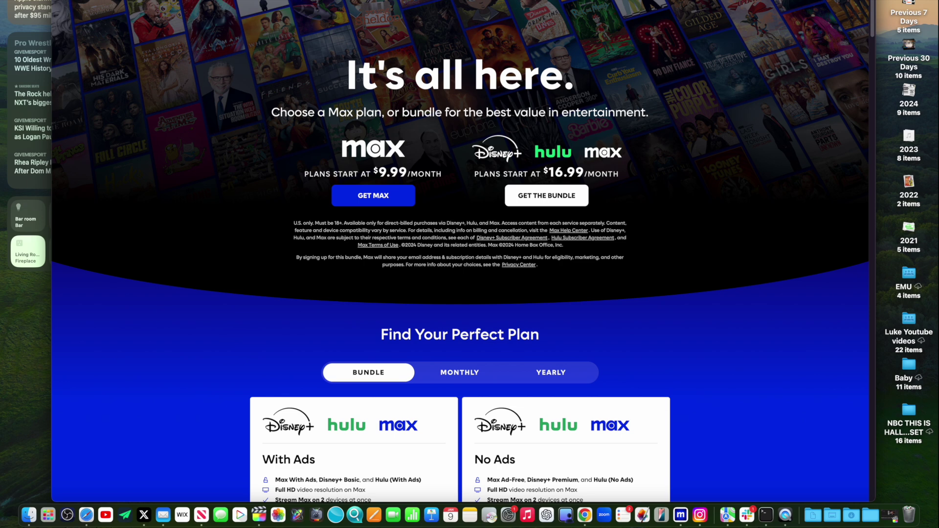
key(super+h)
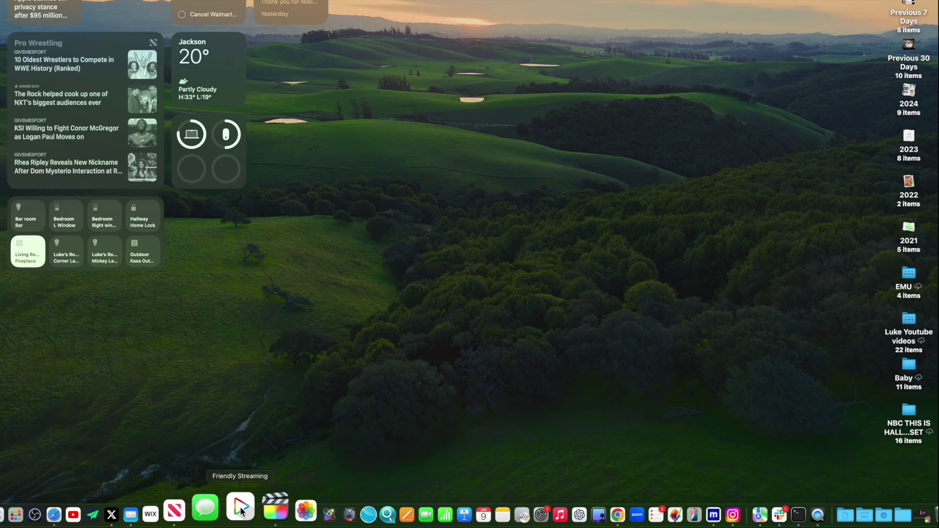
click(183, 509)
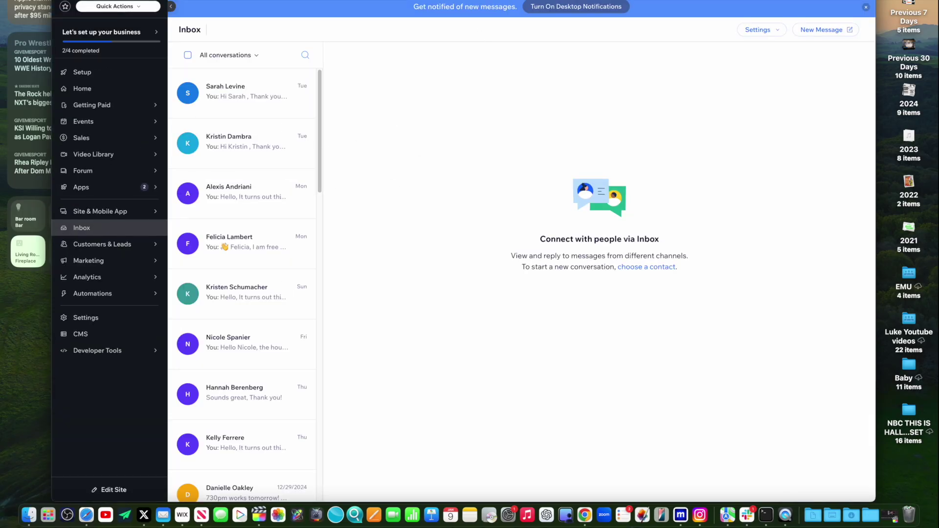
key(super+q)
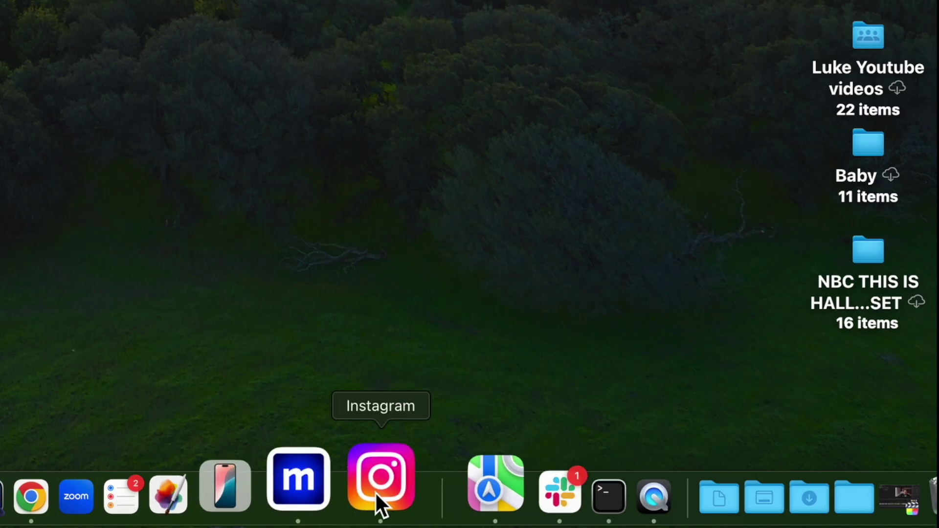
Step: Drag Instagram out of the Dock, then search Launchpad for 'in' to confirm it's still installed
click(381, 477)
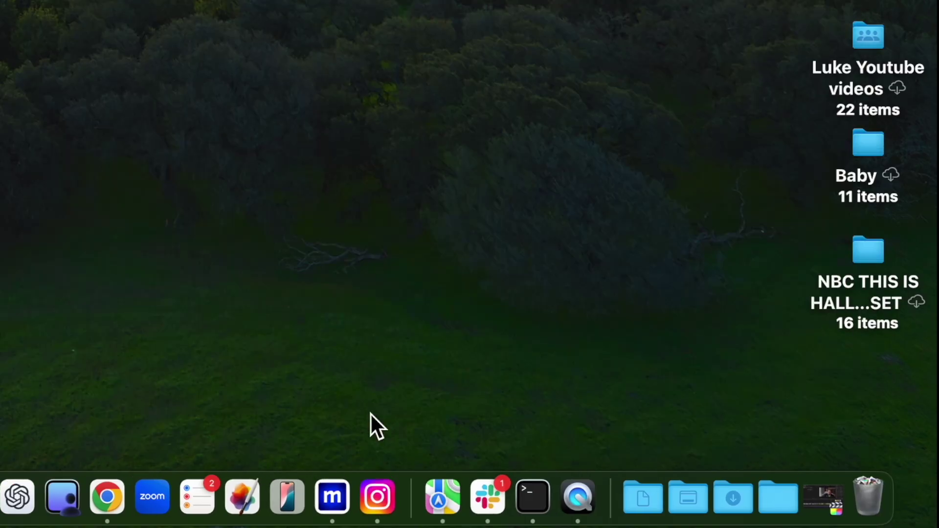
drag(377, 492, 844, 467)
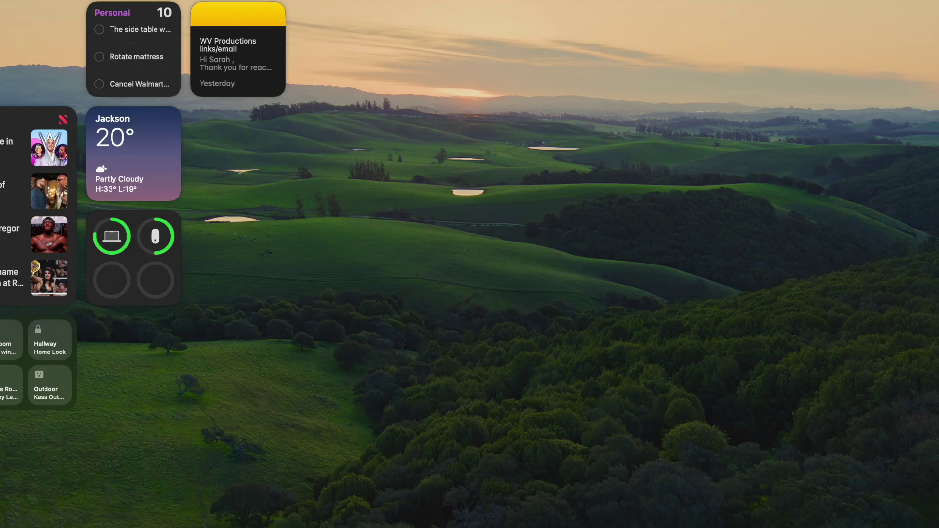
key(F4)
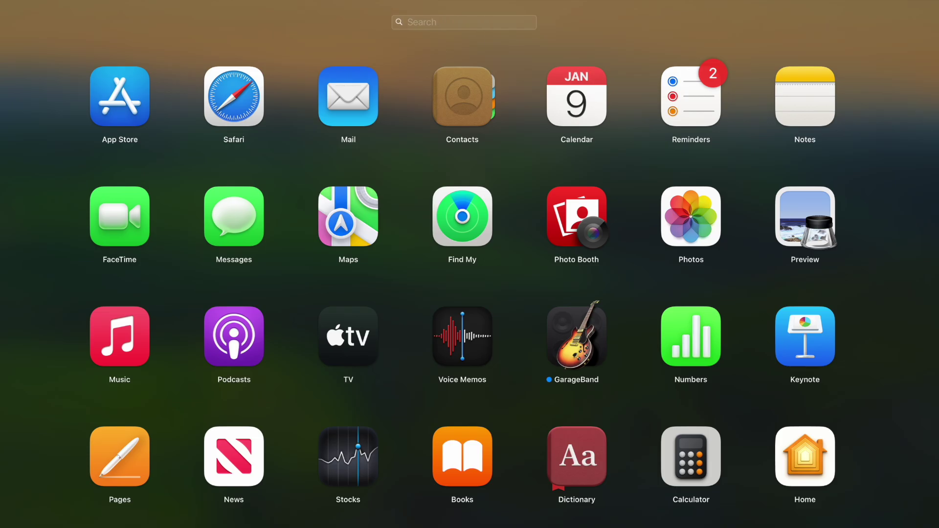
text(in)
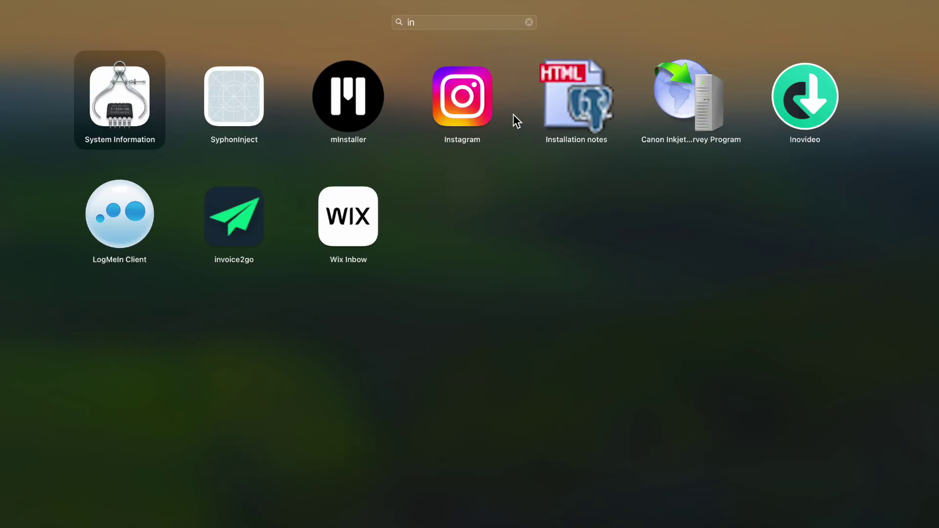
click(512, 114)
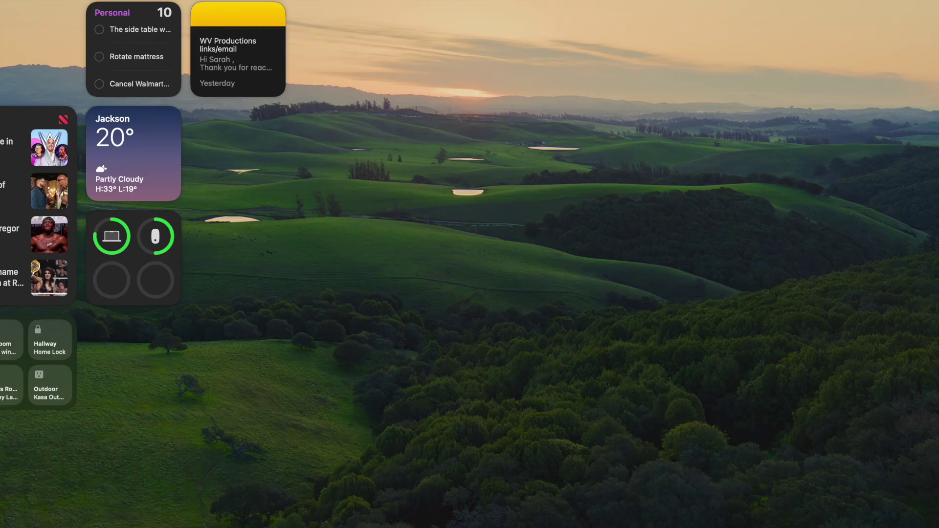
Step: In Finder go to home > Applications, move Instagram.app to the Trash, and close the window
click(430, 291)
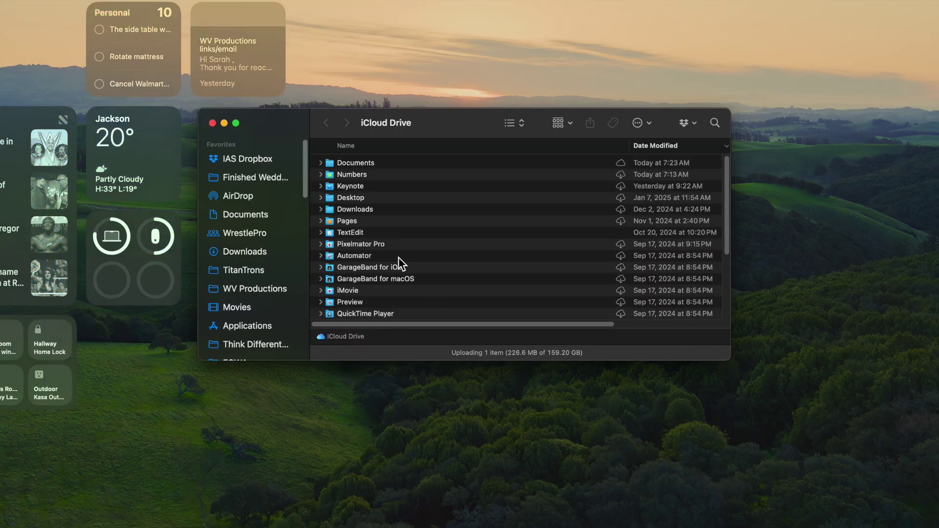
scroll(268, 251, down, 6)
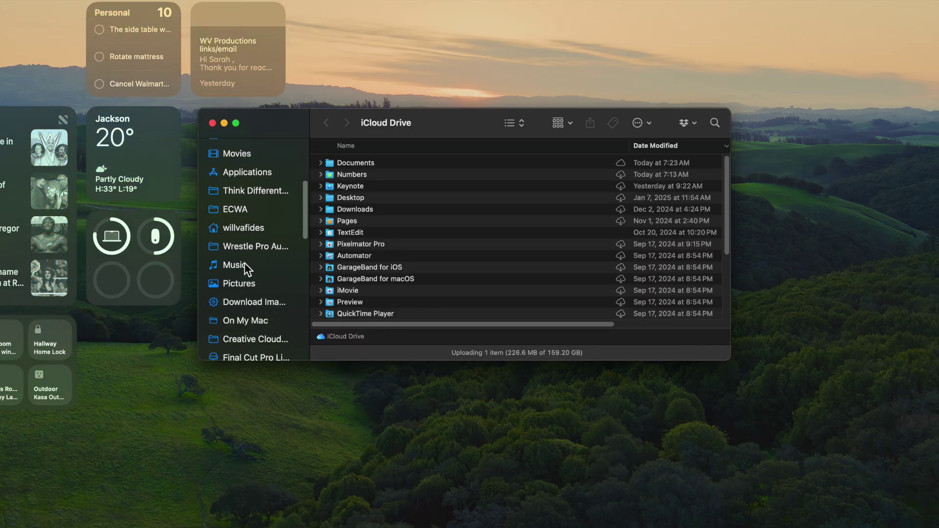
click(233, 231)
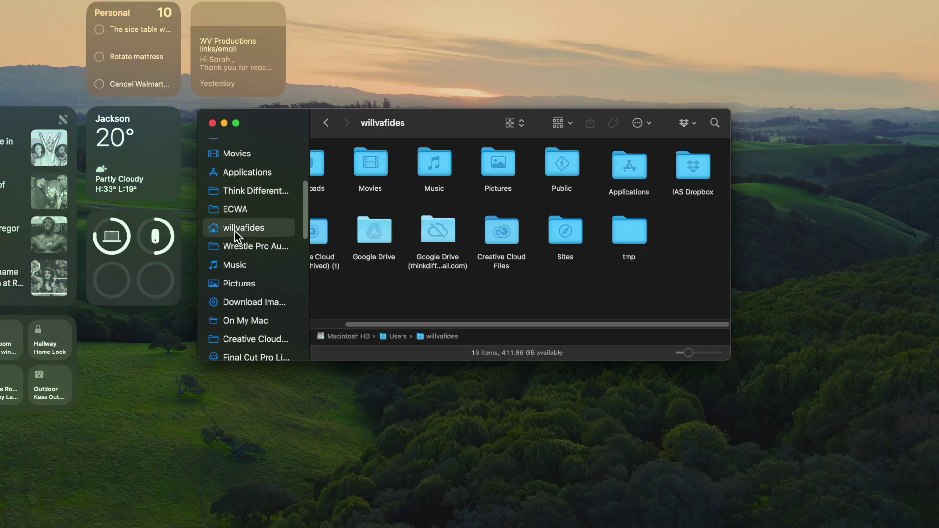
double_click(631, 164)
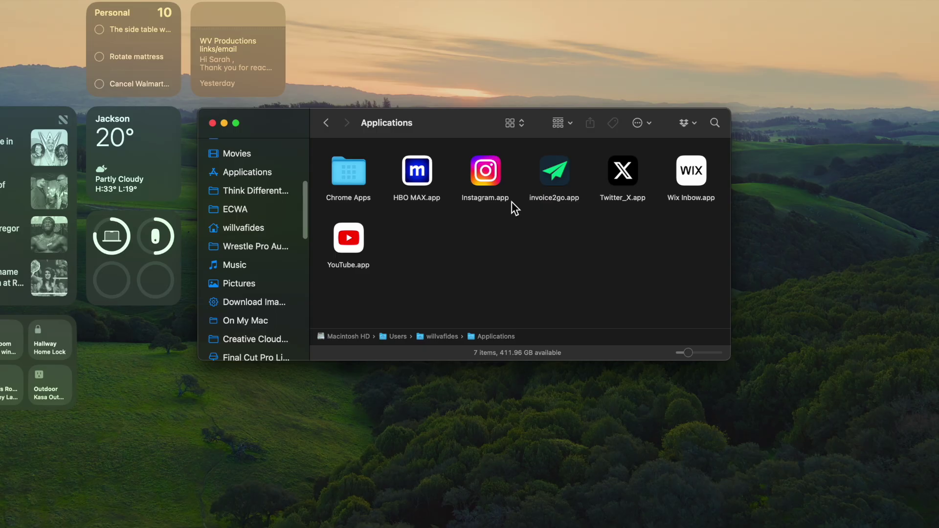
click(487, 177)
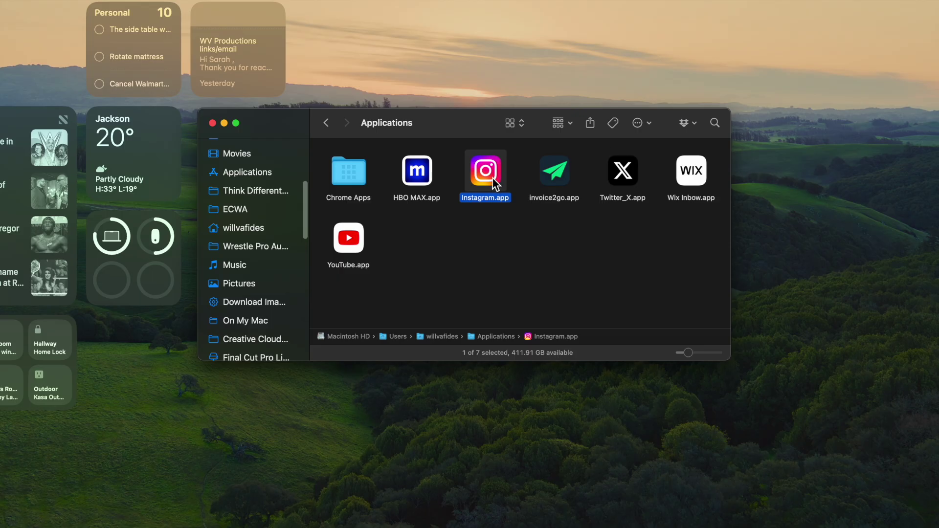
key(super+BackSpace)
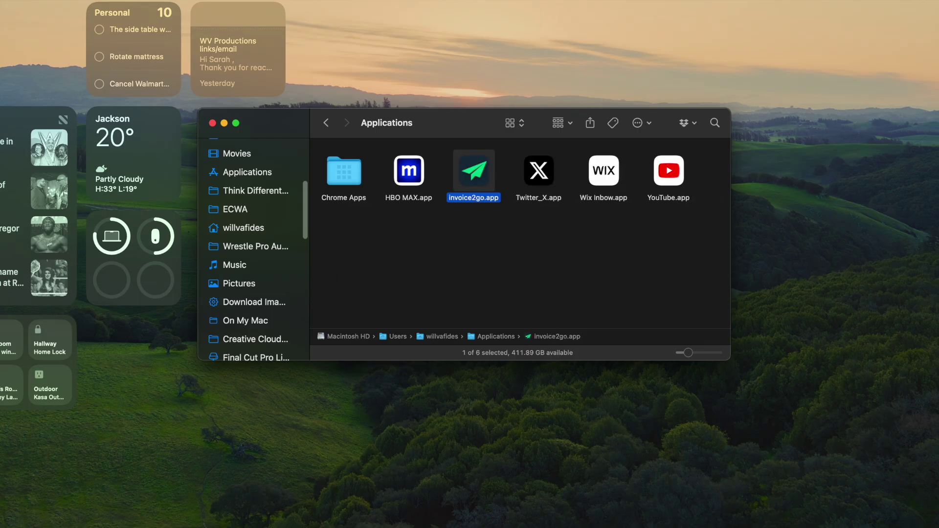
click(212, 123)
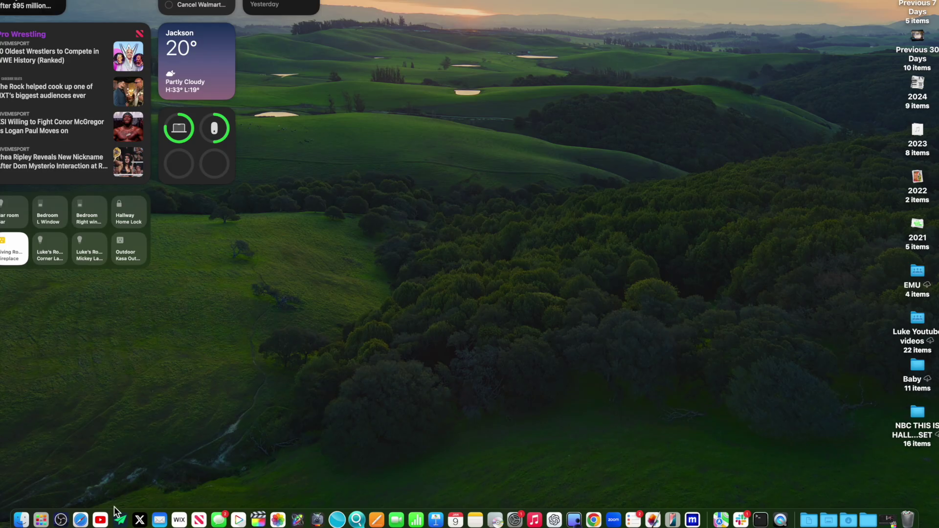
Step: Open the YouTube web app, pause the video at 5:32, and hide the window
click(100, 520)
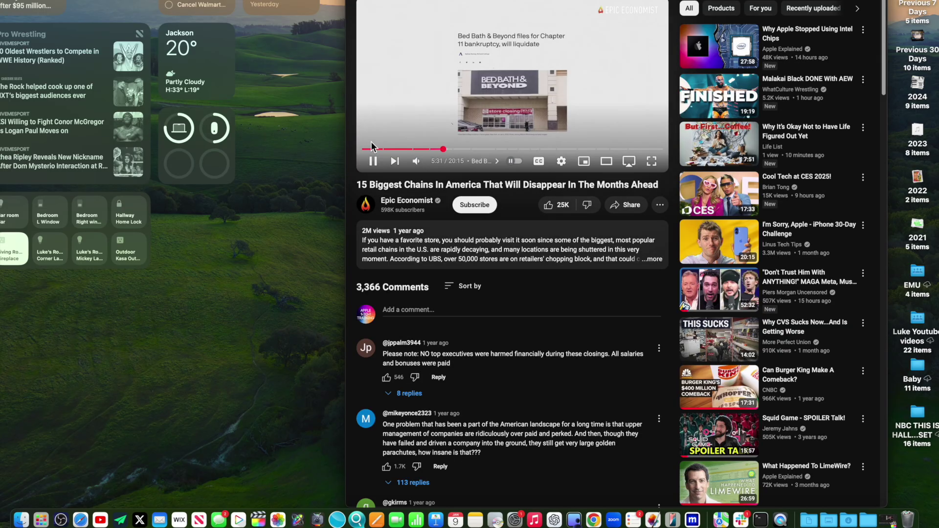
click(373, 161)
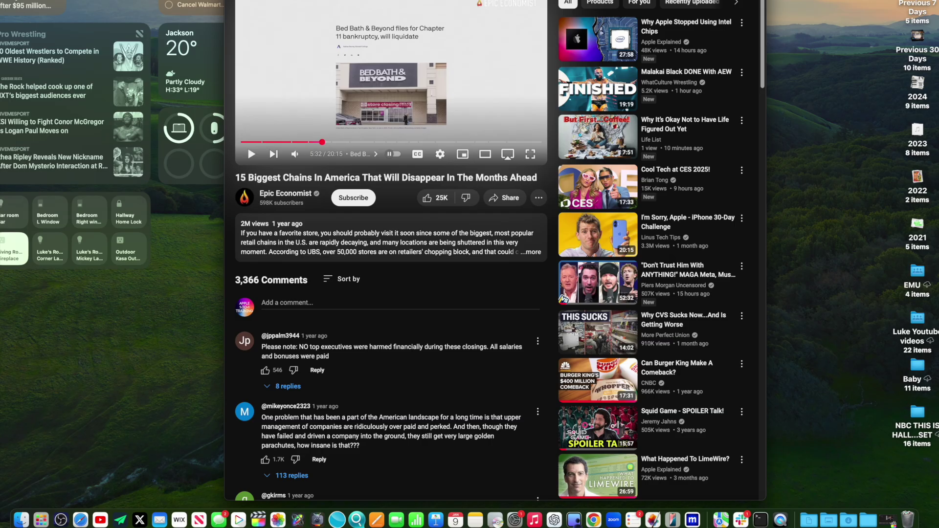
key(super+h)
Step: Open rajah.com from Safari's Rajah favourite and show its sharing options
click(80, 520)
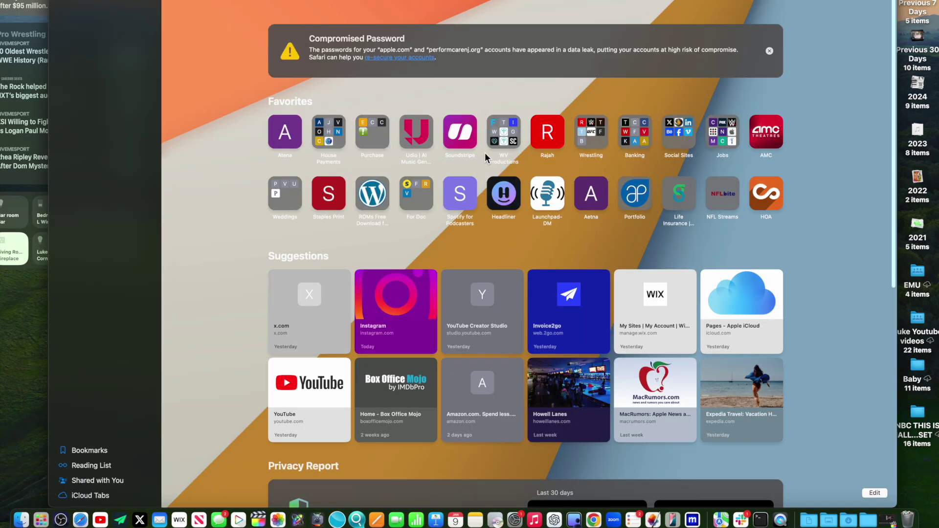
click(560, 132)
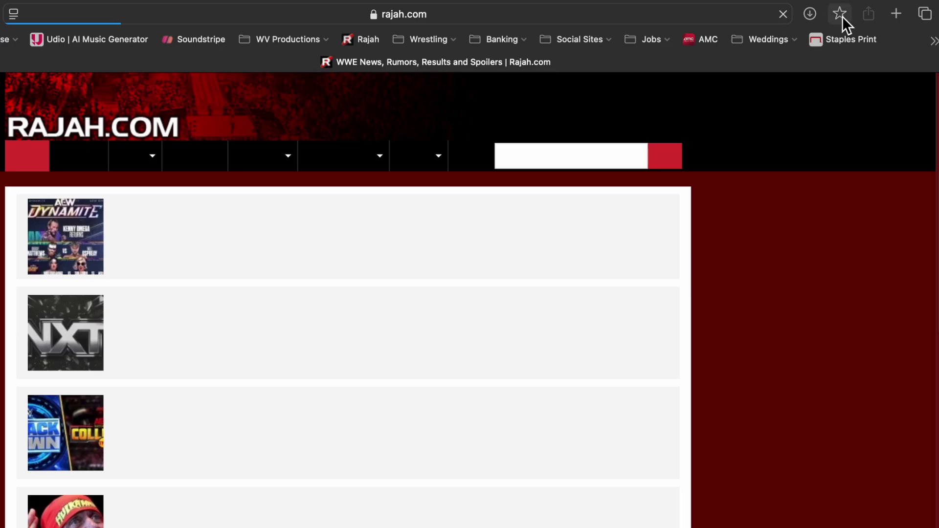
click(874, 15)
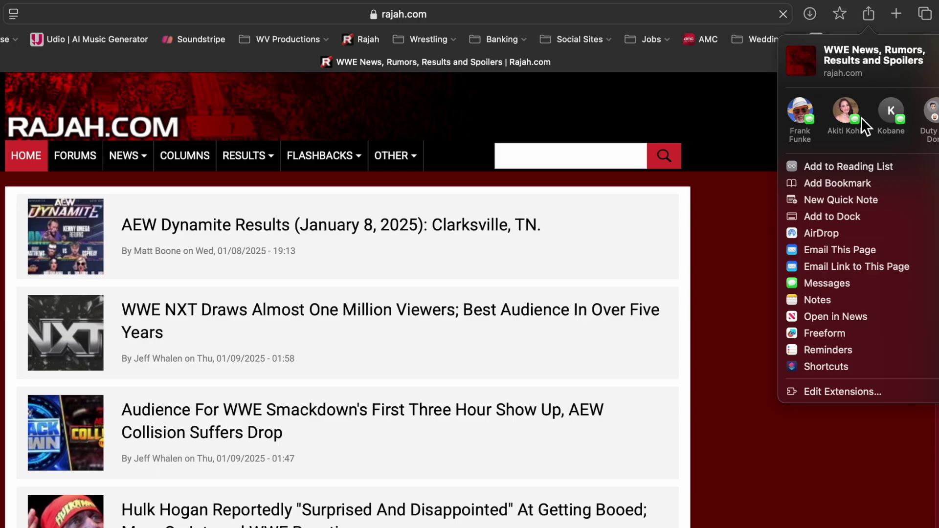